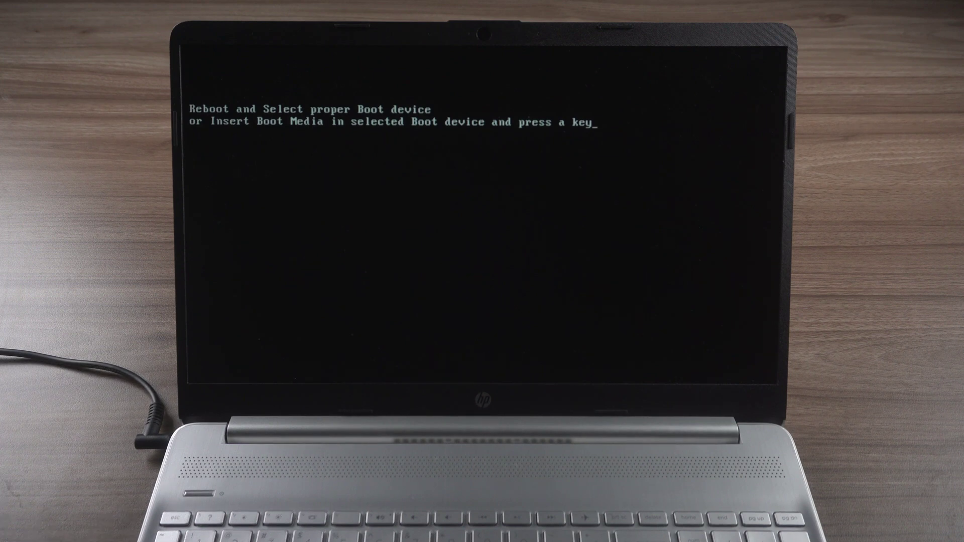
- Enter the BIOS Setup Utility with F10 from the boot-device error screen
key("F10")
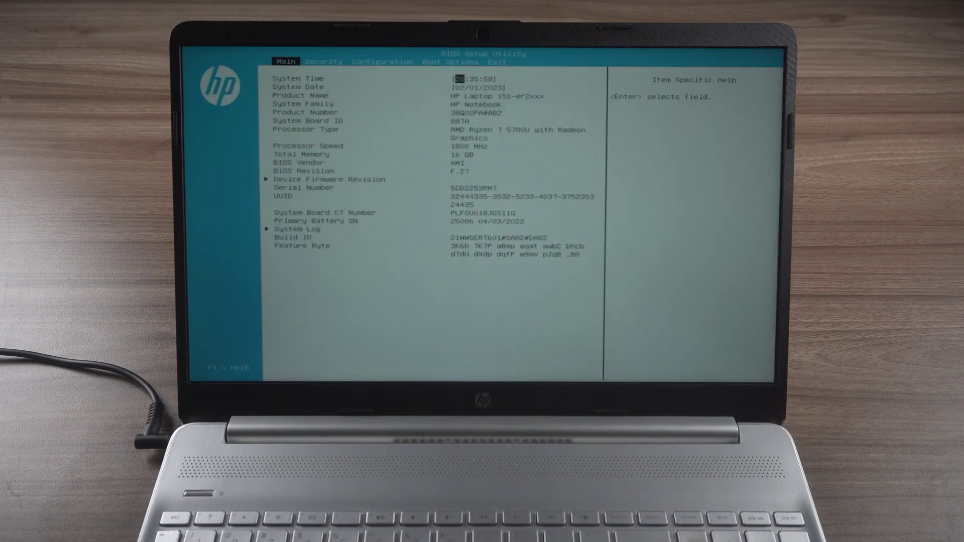
- Move OS Boot Manager to first UEFI boot priority and show its Windows Boot Manager device
key("Right")
key("Right")
key("Right")
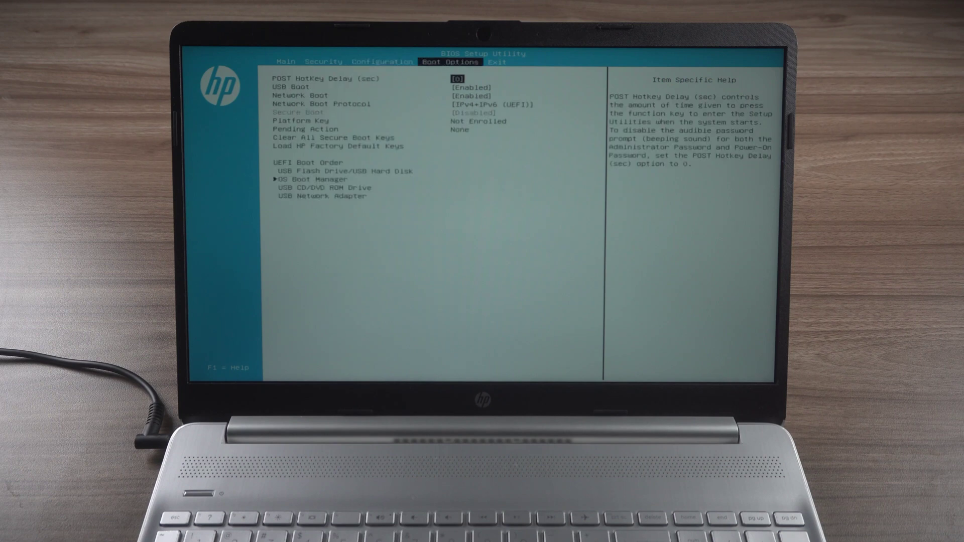
key("Down")
key("Down")
key("Down")
key("Down")
key("Down")
key("Down")
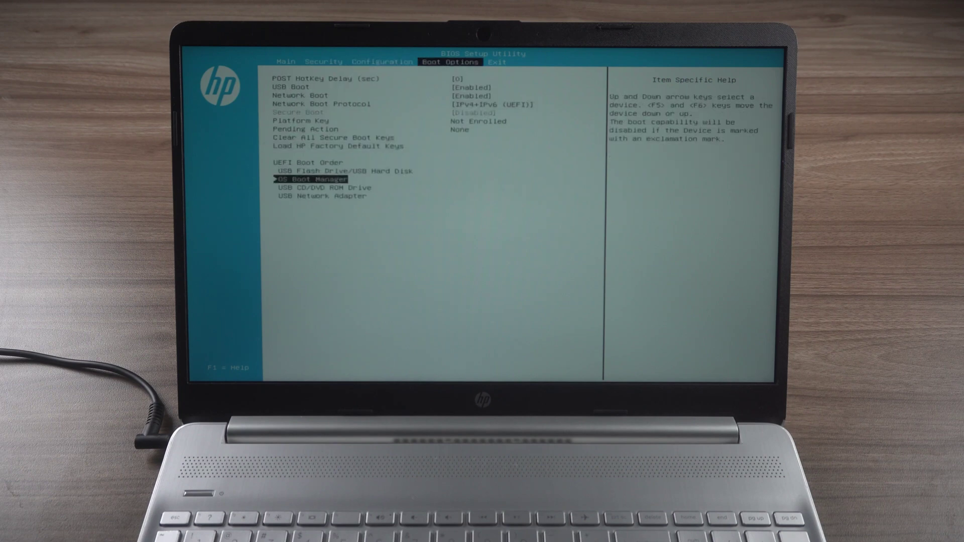
key("F5")
key("F6")
key("F6")
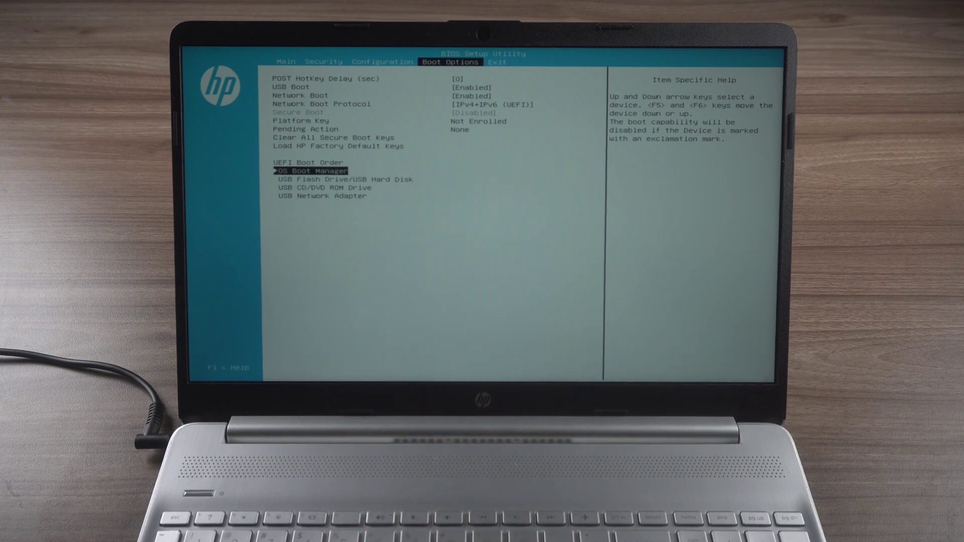
key("Return")
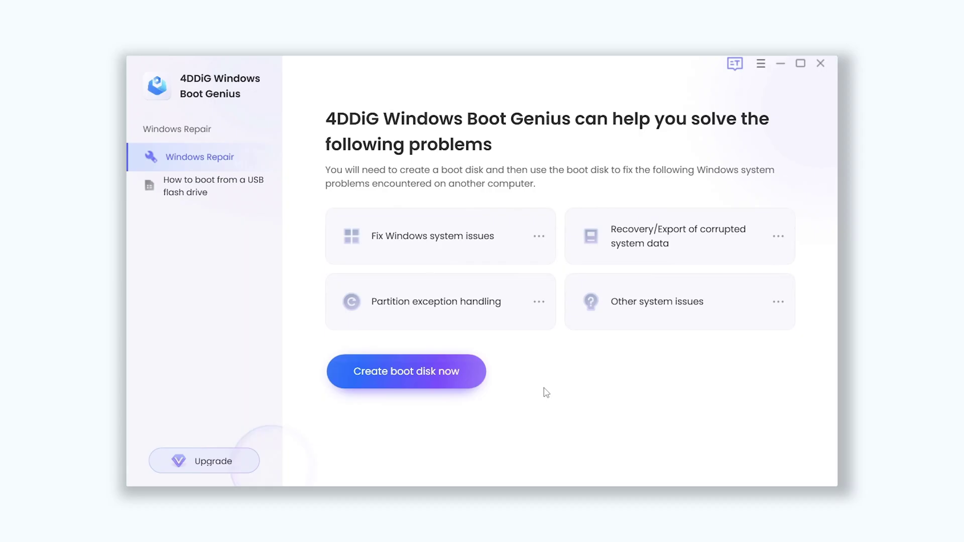
- Create a Windows 10 (x64) boot disk on the Kingston DataTraveler drive, confirming the erase warning
left_click(470, 388)
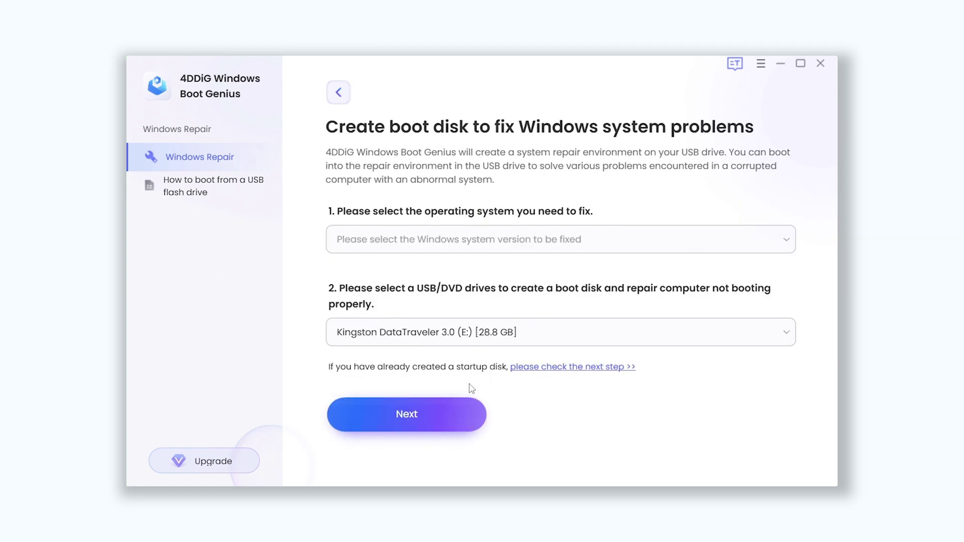
left_click(527, 333)
left_click(520, 353)
left_click(586, 240)
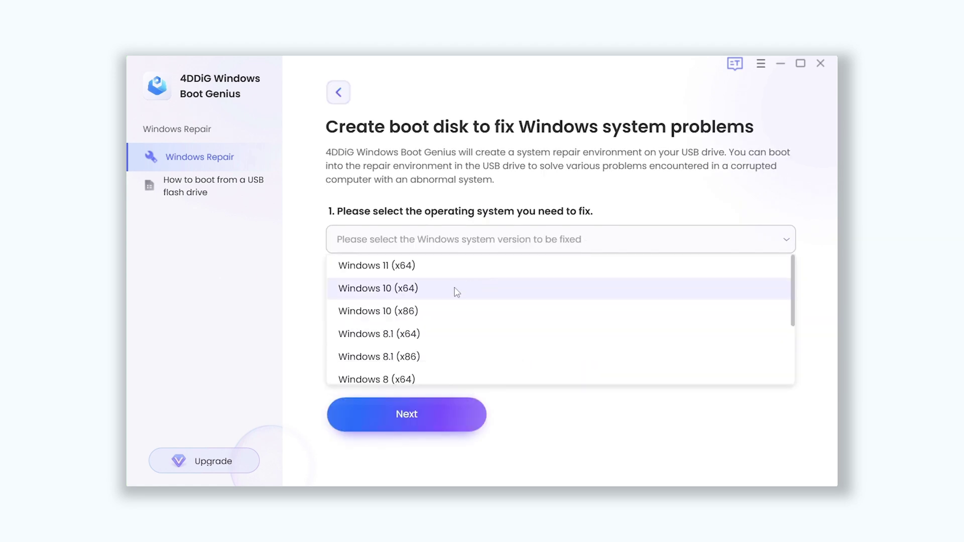
left_click(456, 292)
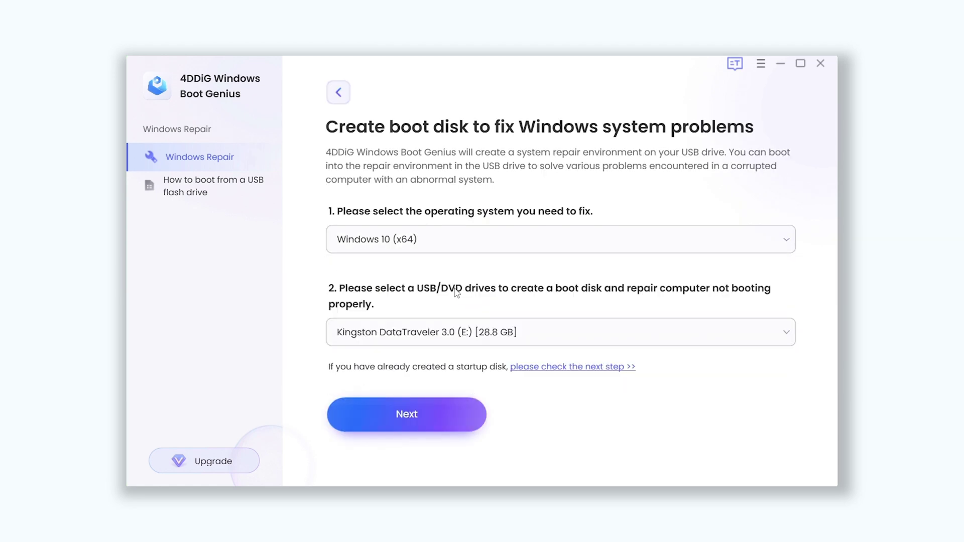
left_click(441, 413)
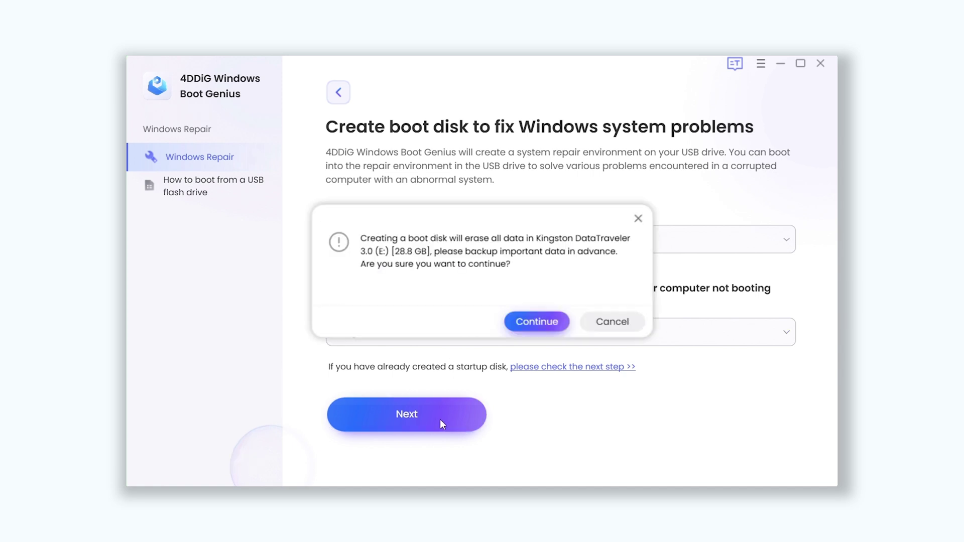
left_click(536, 327)
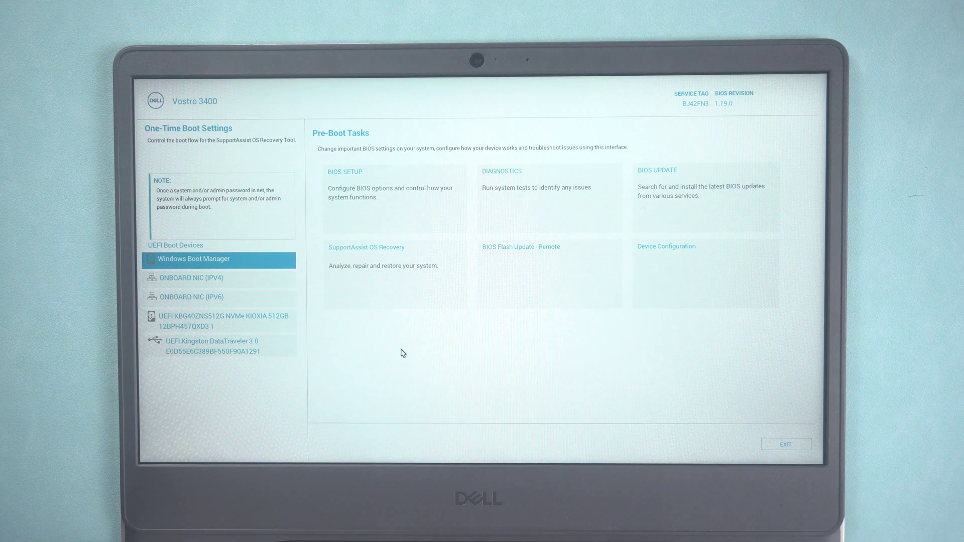
- Boot the laptop from the UEFI Kingston DataTraveler 3.0 entry
left_click(268, 353)
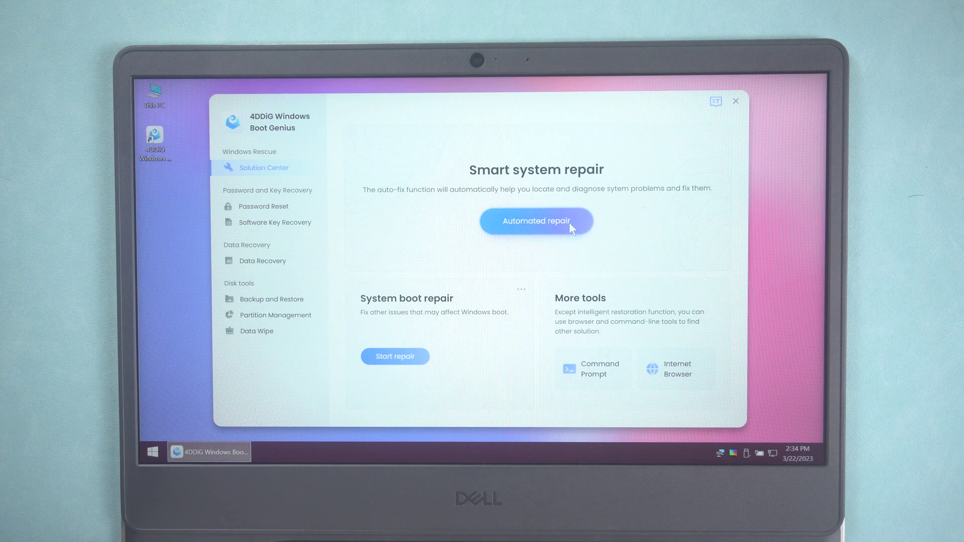
- Run Automated repair on the System (C:) partition and restart the computer
left_click(569, 223)
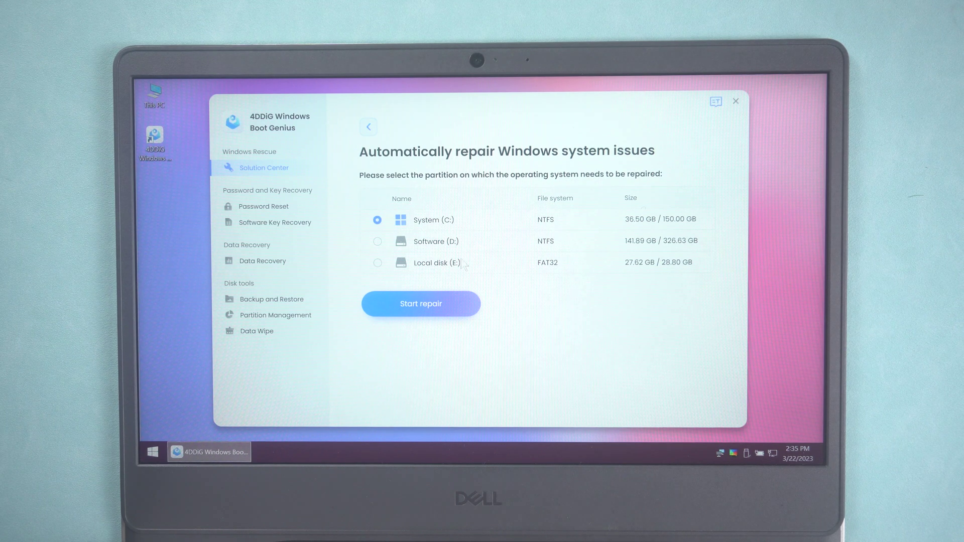
left_click(457, 304)
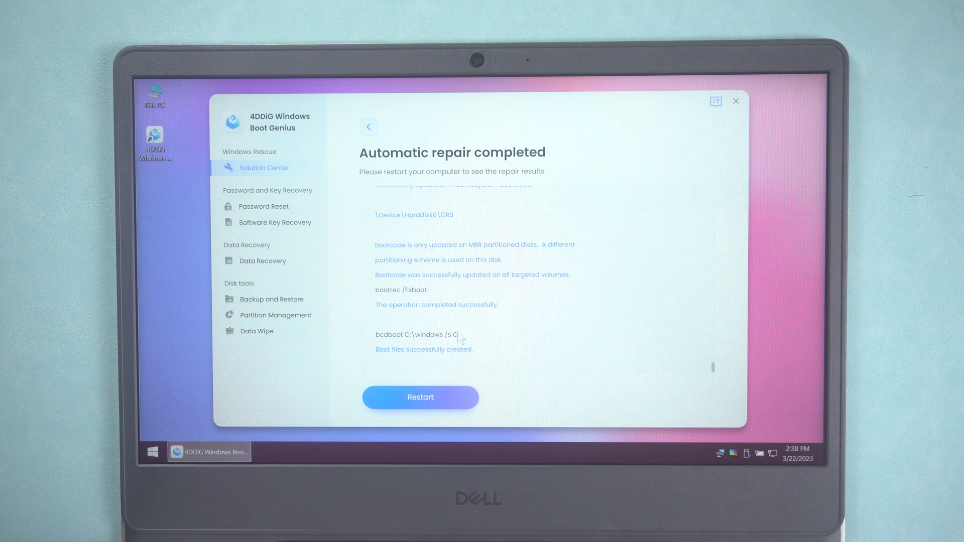
left_click(459, 393)
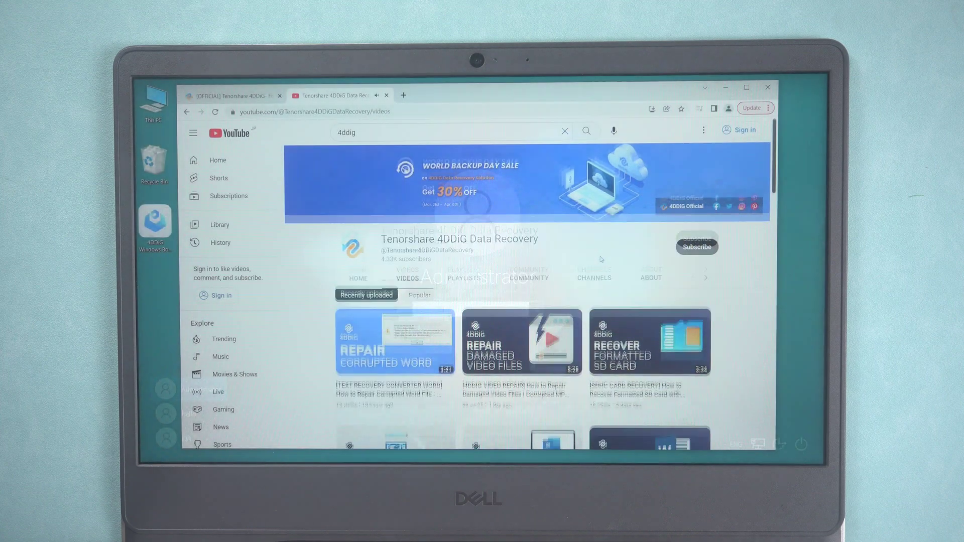
scroll(602, 261, "down", 5)
scroll(603, 261, "down", 3)
scroll(663, 301, "down", 3)
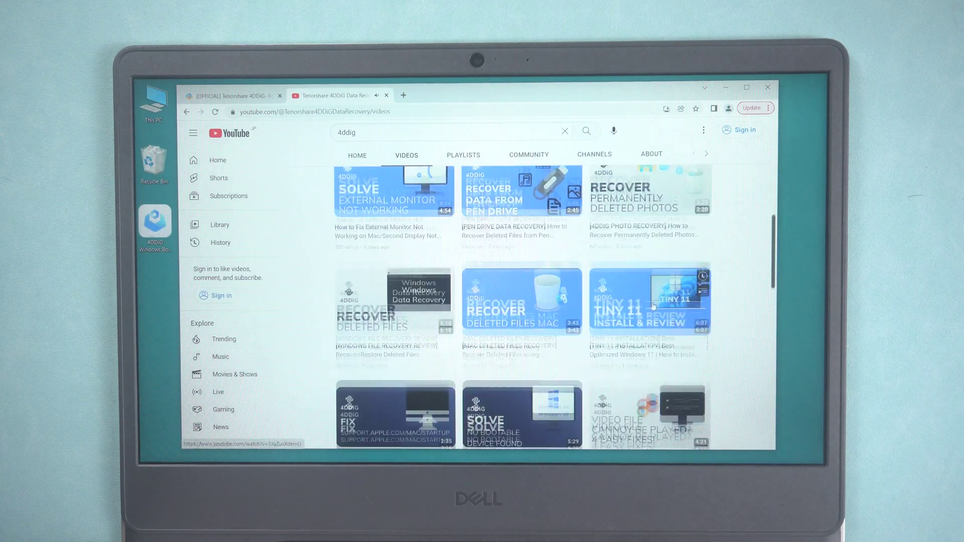
scroll(654, 308, "down", 3)
scroll(654, 308, "up", 5)
scroll(678, 286, "up", 5)
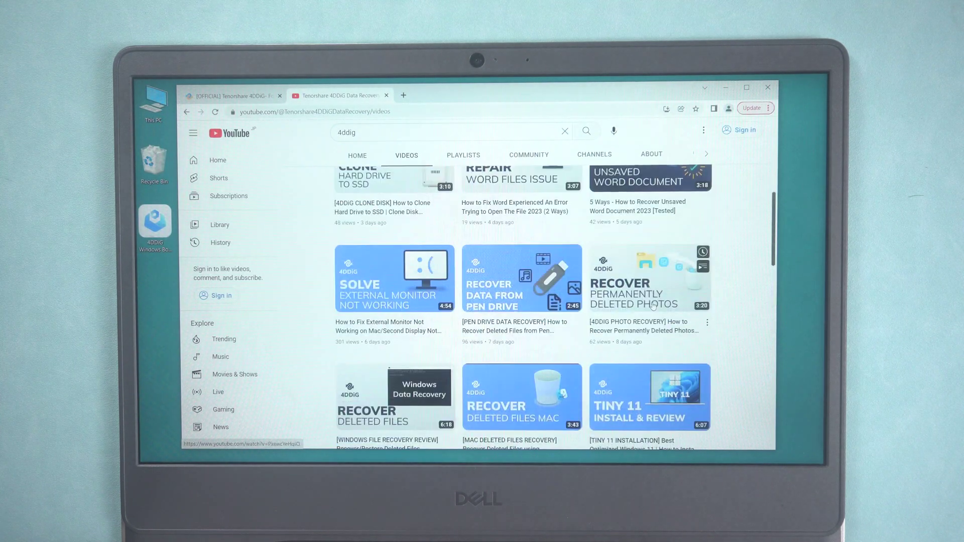
scroll(771, 256, "up", 3)
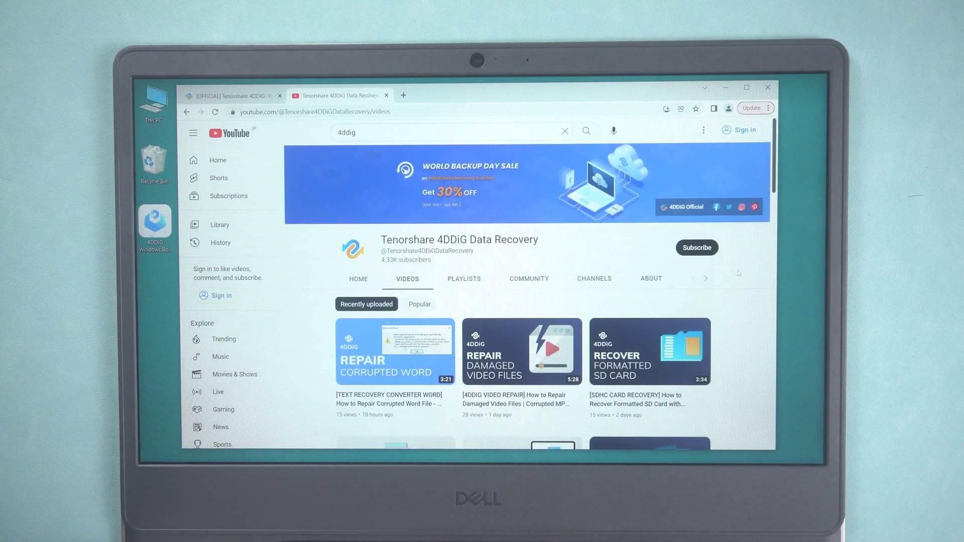